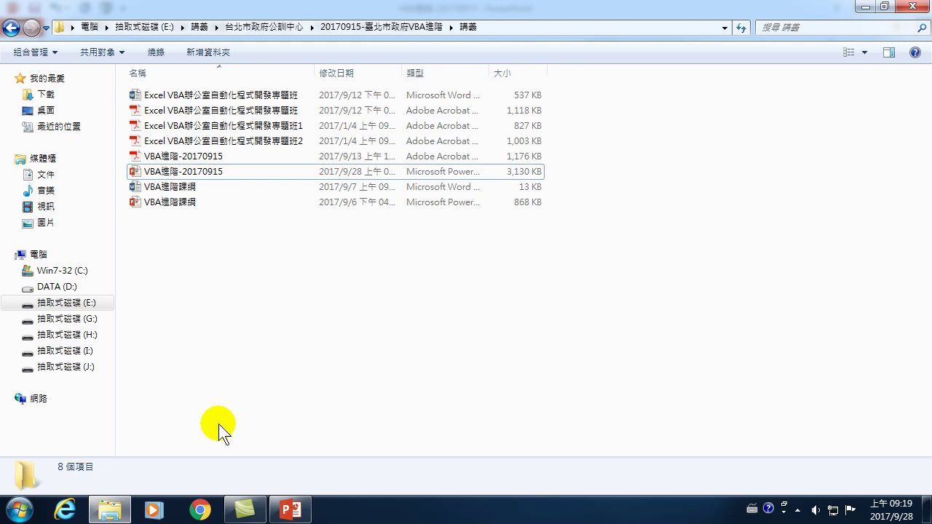
Hide the folder window to glance at the slides, then bring it back in front
{"action": "mouse_move", "coordinate": [294, 510]}
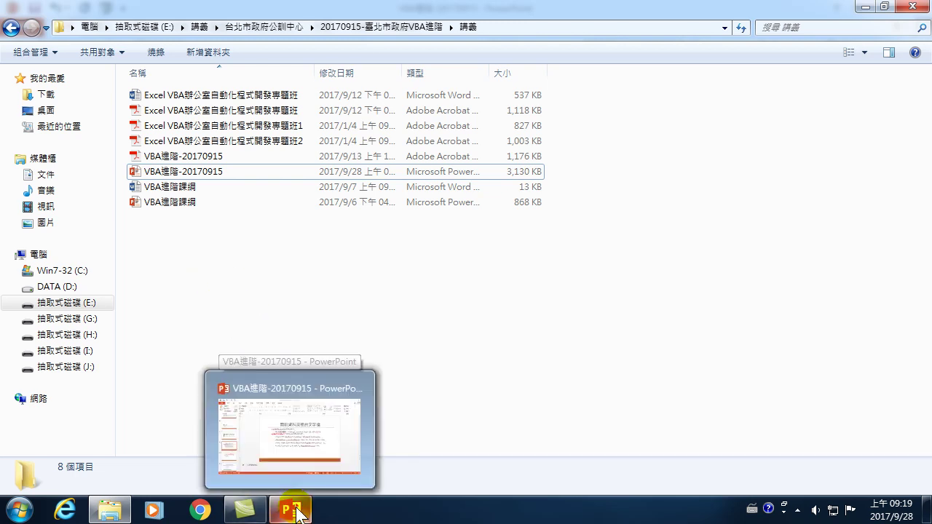
{"action": "mouse_move", "coordinate": [114, 513]}
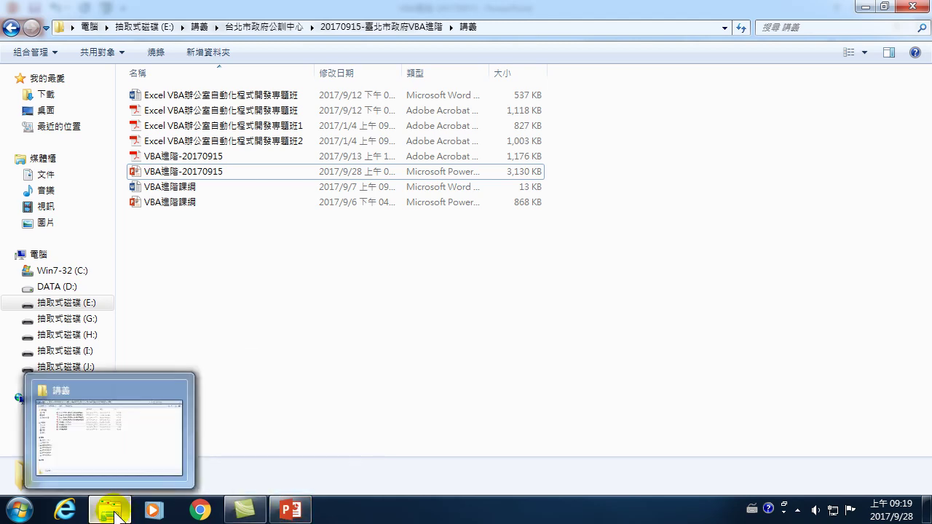
{"action": "left_click", "coordinate": [117, 514]}
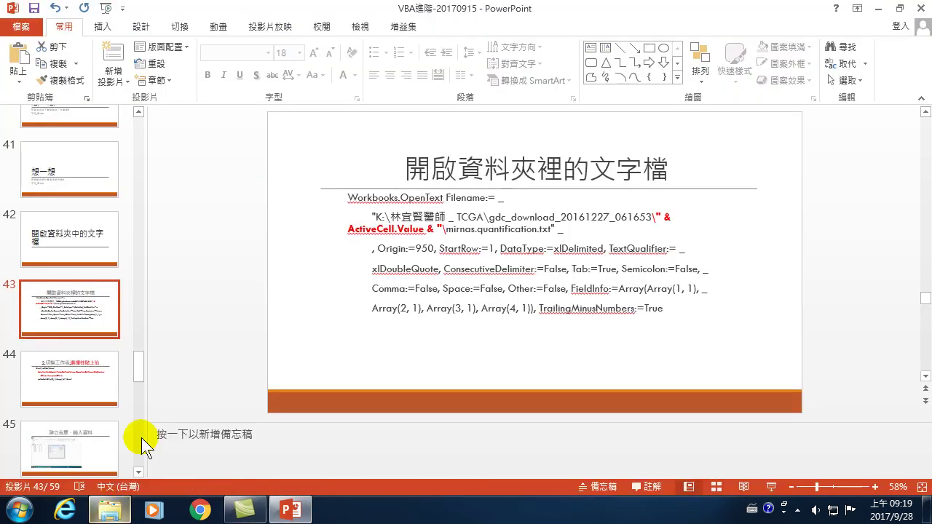
{"action": "left_click", "coordinate": [120, 514]}
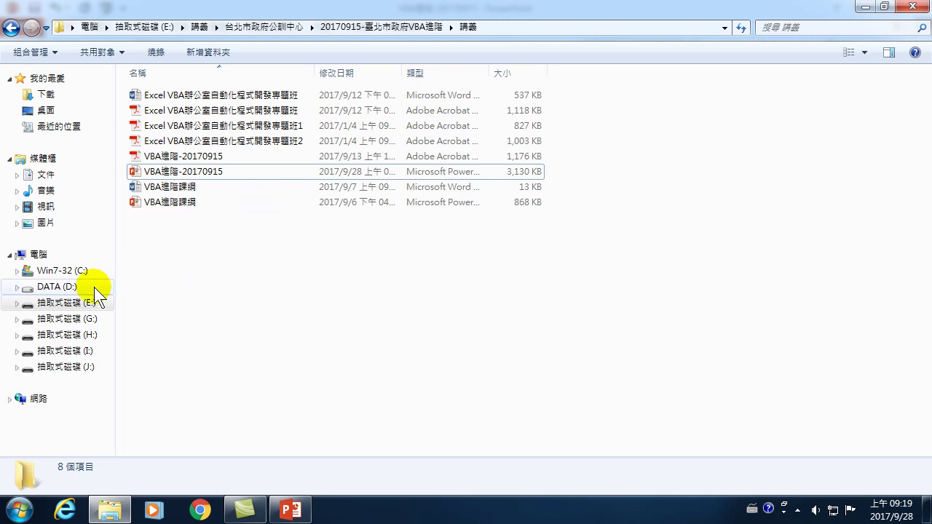
Open the 講義 folder on drive E:
{"action": "left_click", "coordinate": [86, 307]}
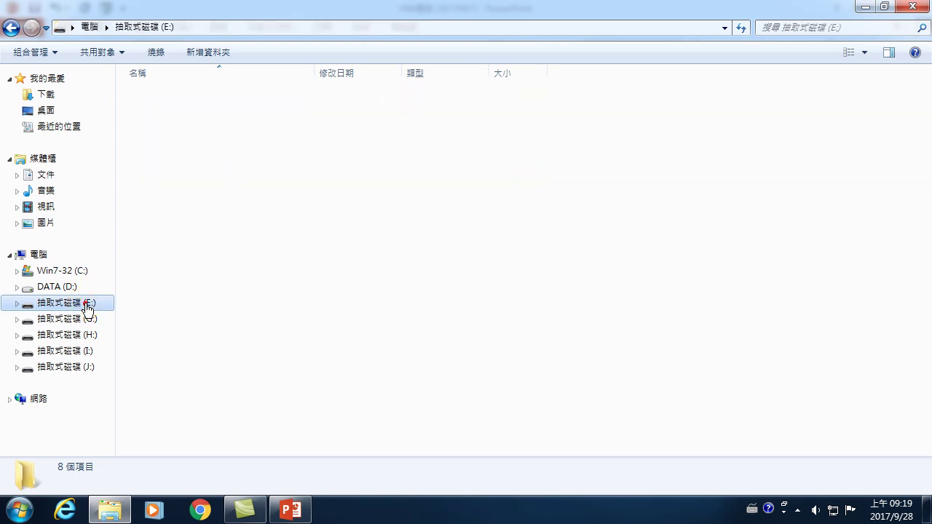
{"action": "left_click", "coordinate": [168, 429]}
{"action": "double_click", "coordinate": [168, 430]}
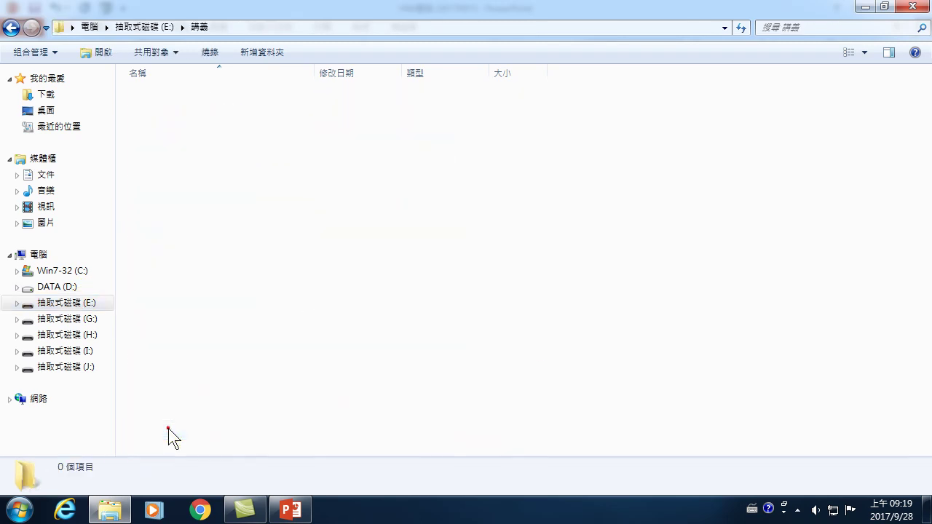
Find and open the 台北市政府公訓中心 folder inside 講義, then browse its contents
{"action": "mouse_move", "coordinate": [197, 207]}
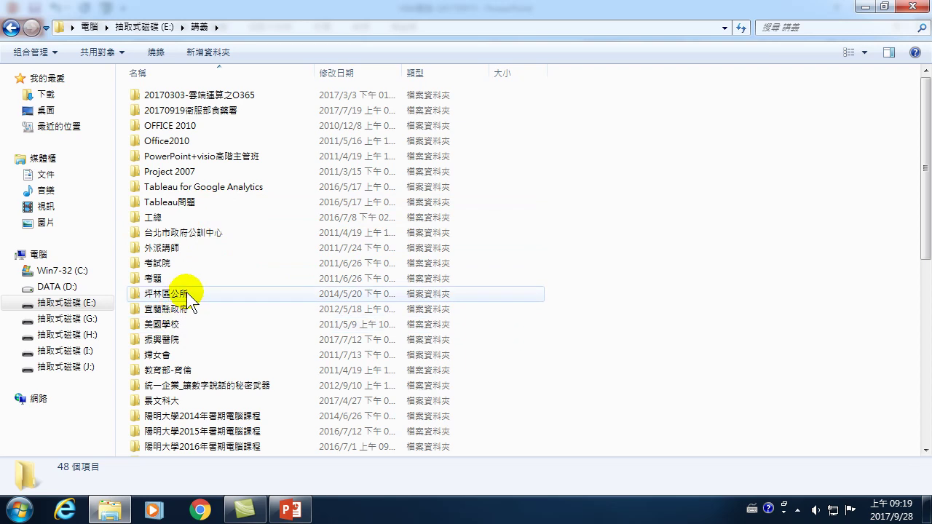
{"action": "mouse_move", "coordinate": [186, 292]}
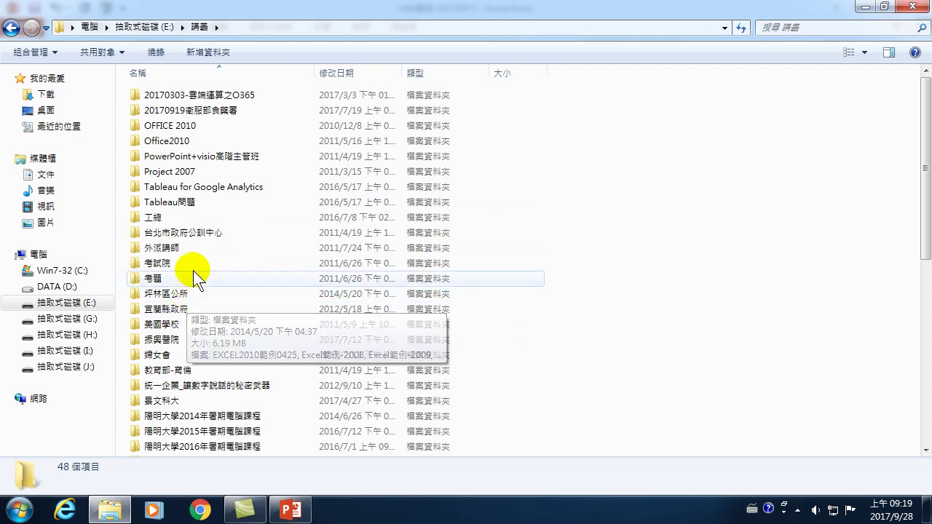
{"action": "scroll", "coordinate": [187, 269], "scroll_direction": "down", "scroll_amount": 1}
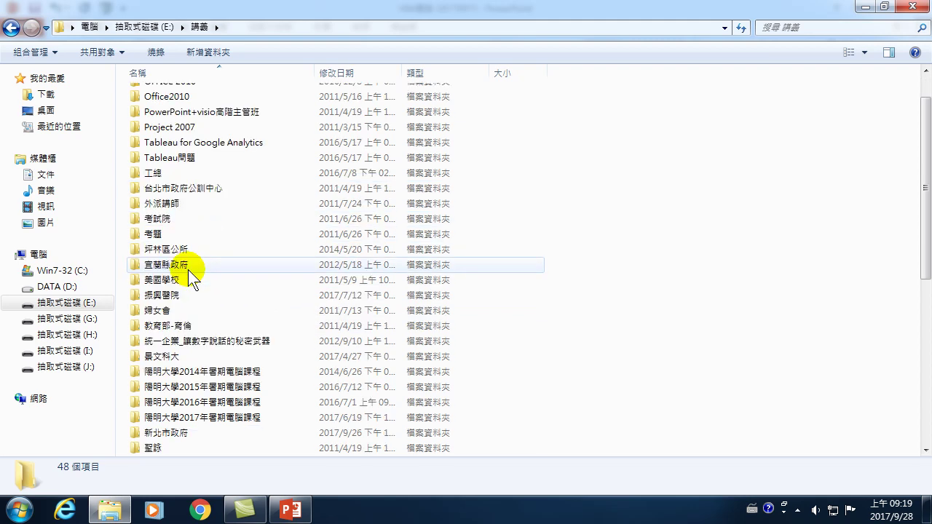
{"action": "scroll", "coordinate": [188, 270], "scroll_direction": "down", "scroll_amount": 2}
{"action": "mouse_move", "coordinate": [186, 339]}
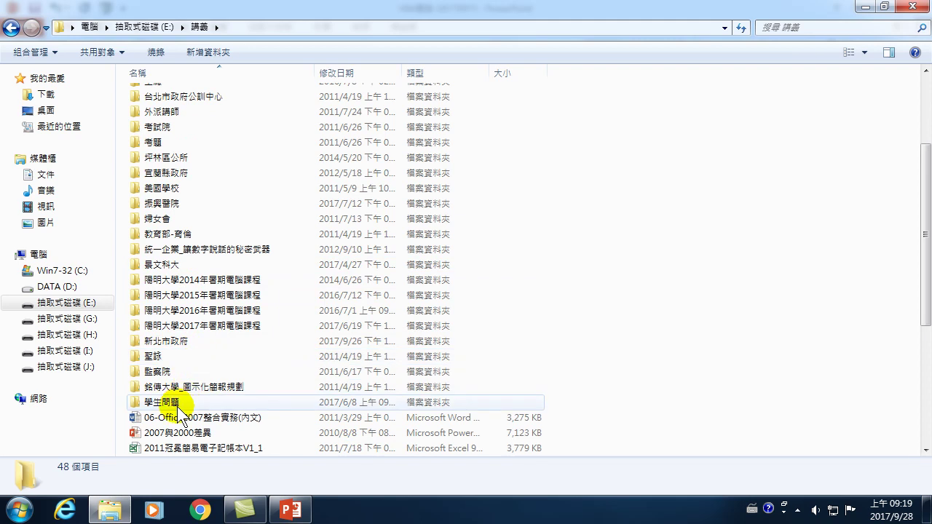
{"action": "mouse_move", "coordinate": [178, 411]}
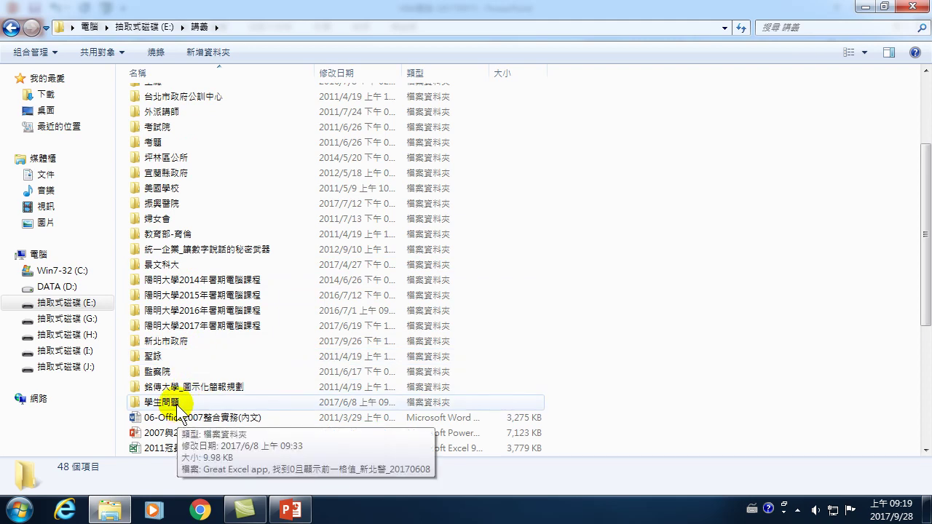
{"action": "scroll", "coordinate": [179, 412], "scroll_direction": "up", "scroll_amount": 3}
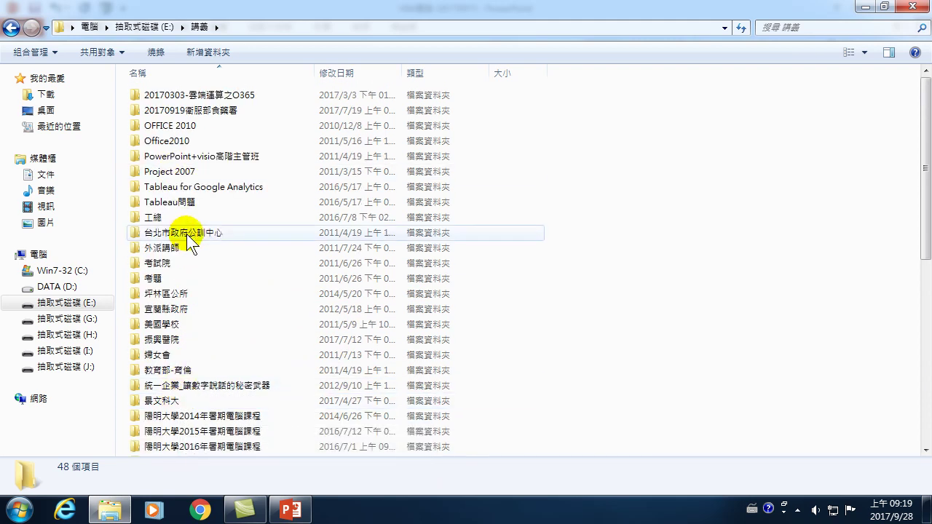
{"action": "double_click", "coordinate": [183, 232]}
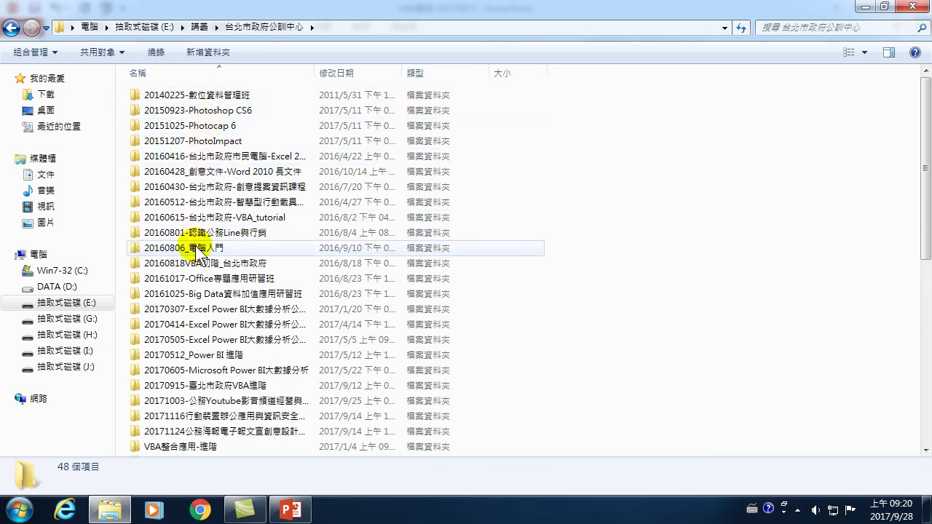
{"action": "scroll", "coordinate": [193, 265], "scroll_direction": "down", "scroll_amount": 3}
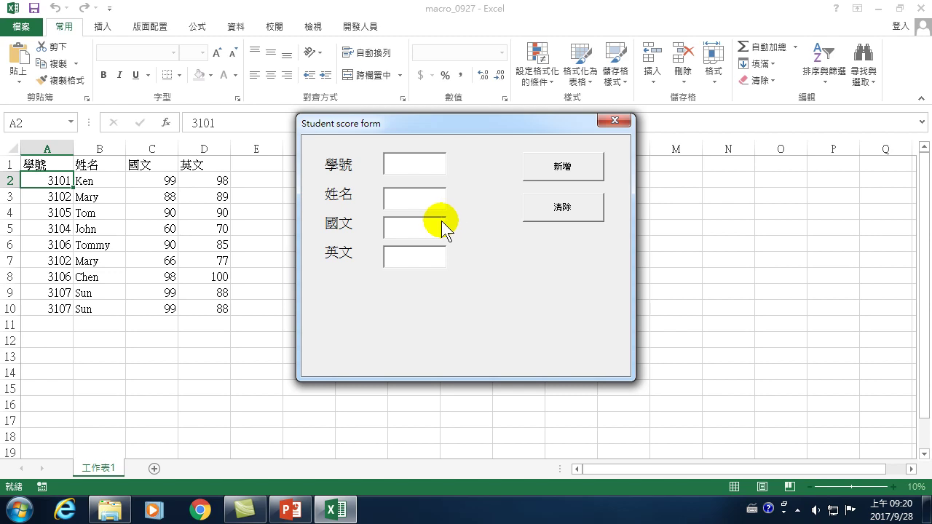
Enter student 3101 with the student's name, 國文 95 and 英文 100, and add it as row 11
{"action": "type", "text": "31"}
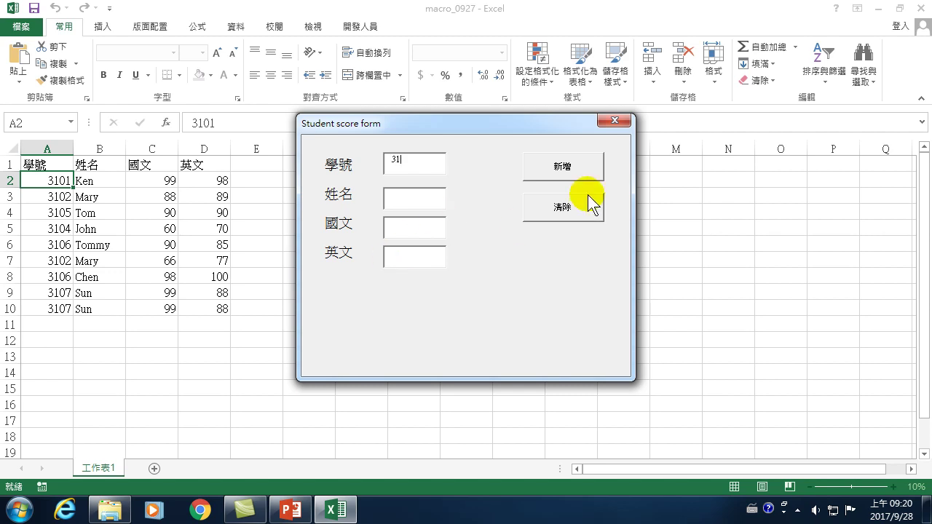
{"action": "type", "text": "01"}
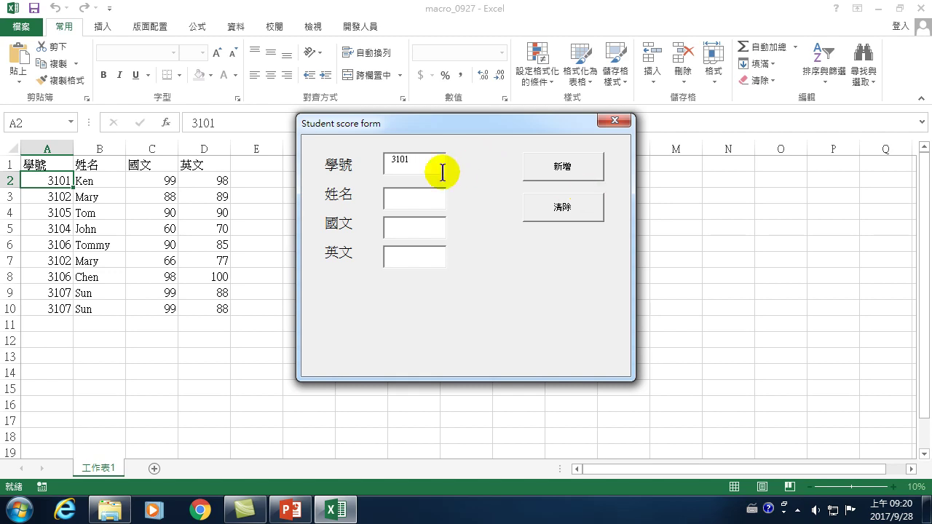
{"action": "left_click", "coordinate": [405, 202]}
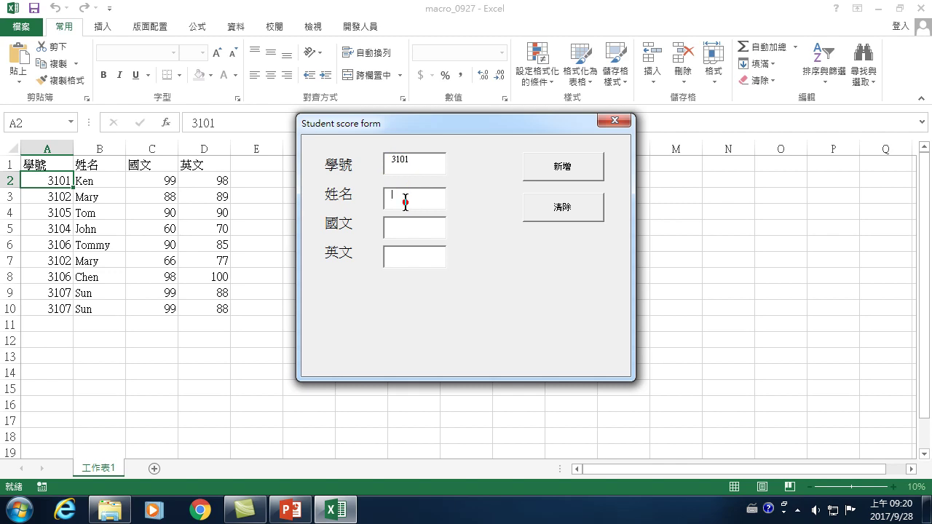
{"action": "type", "text": "Ken"}
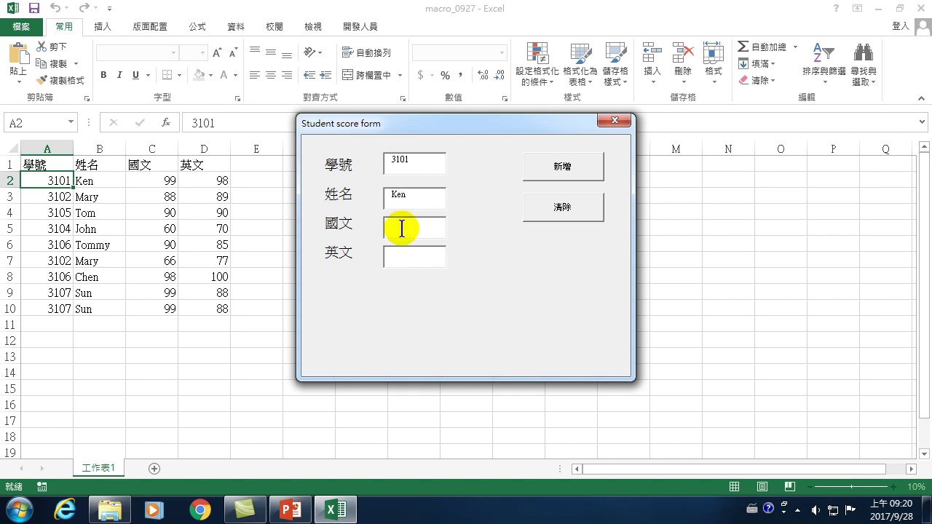
{"action": "type", "text": "95"}
{"action": "key", "text": "Tab"}
{"action": "type", "text": "00"}
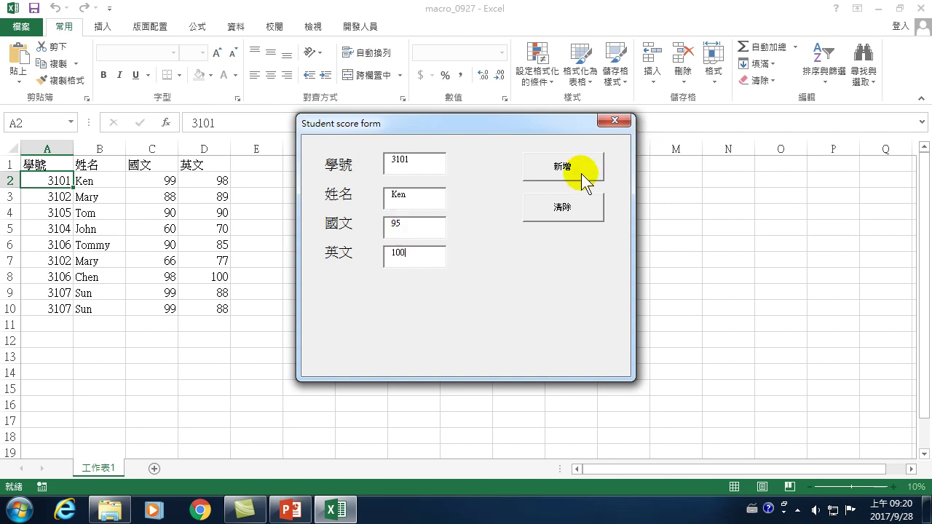
{"action": "left_click", "coordinate": [575, 167]}
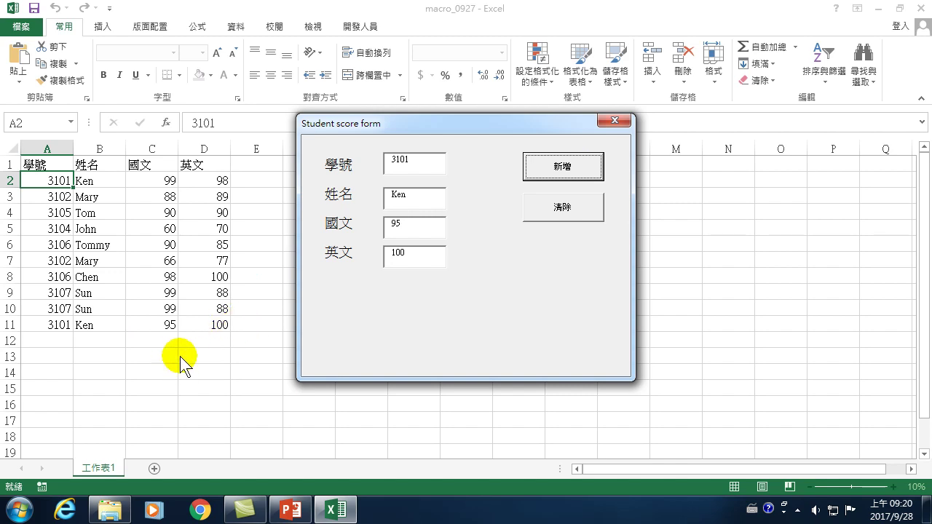
Overwrite the form with student 3102, the student's name, 國文 99 and 英文 95, and add it as row 12
{"action": "left_click", "coordinate": [155, 325]}
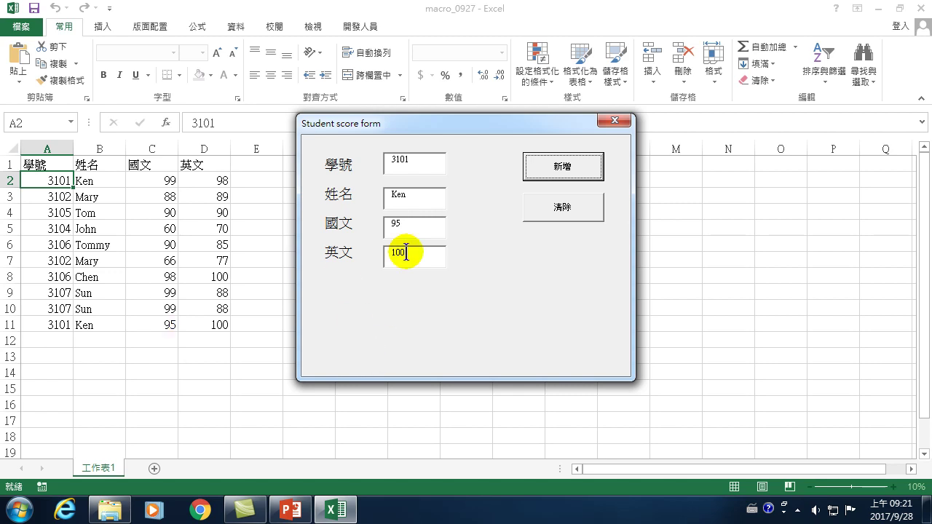
{"action": "double_click", "coordinate": [426, 161]}
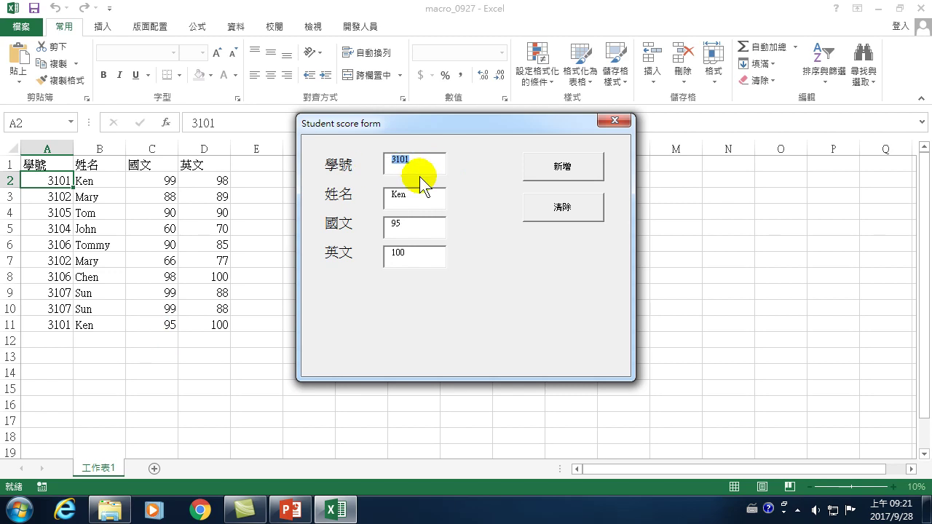
{"action": "type", "text": "3102"}
{"action": "key", "text": "Tab"}
{"action": "type", "text": "Mary"}
{"action": "key", "text": "Tab"}
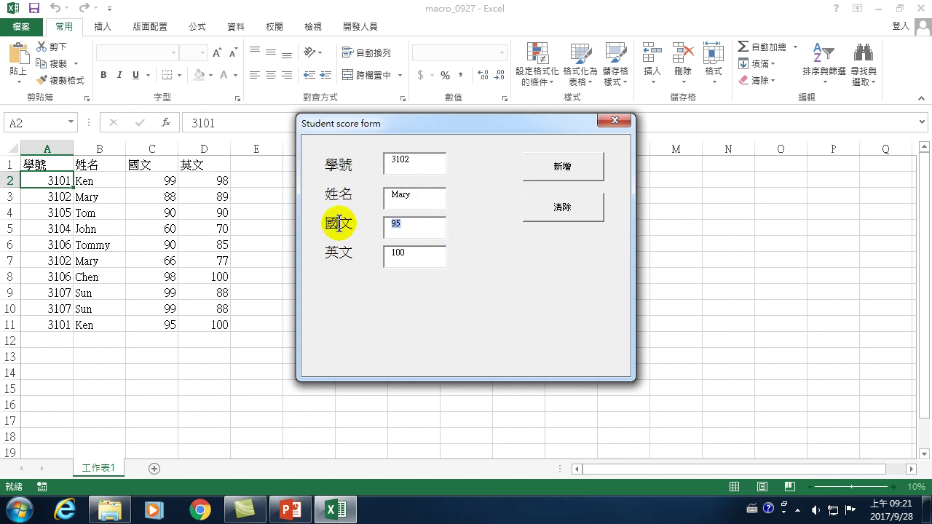
{"action": "type", "text": "99"}
{"action": "left_click_drag", "start_coordinate": [426, 252], "coordinate": [357, 251]}
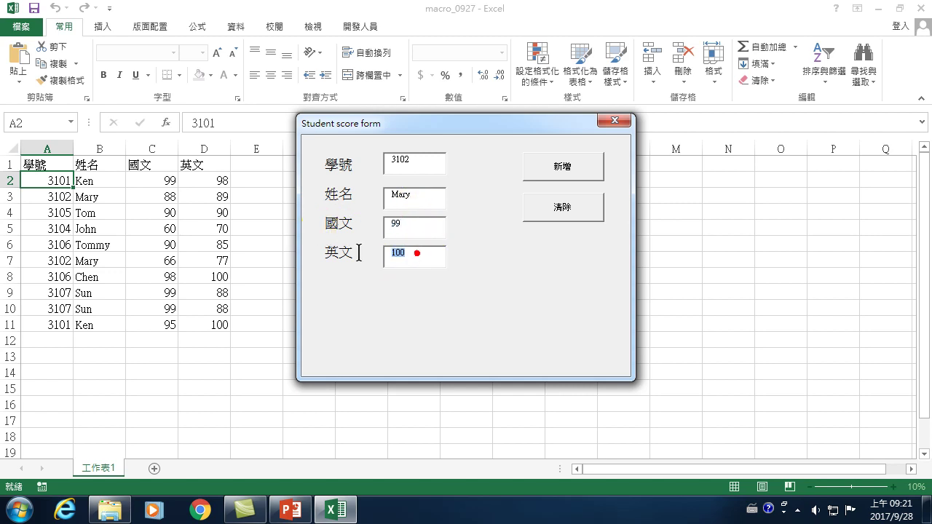
{"action": "type", "text": "95"}
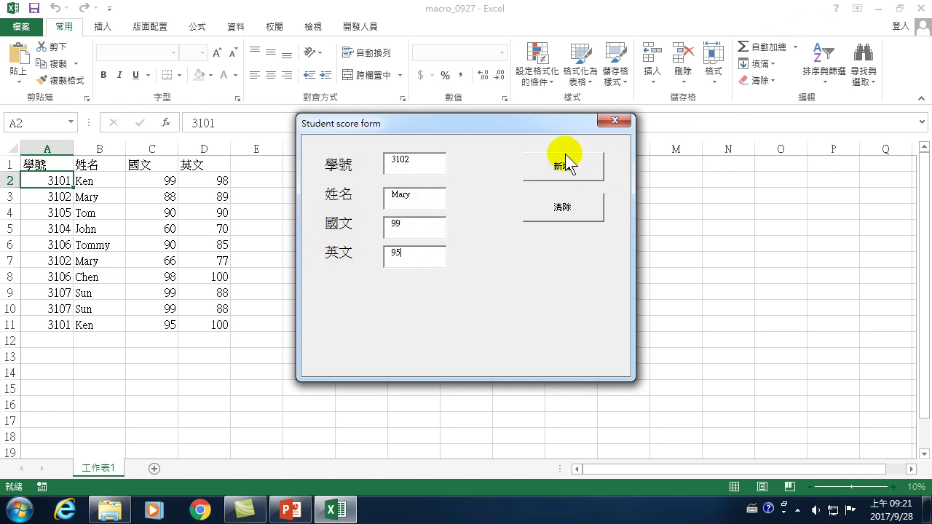
{"action": "left_click", "coordinate": [570, 166]}
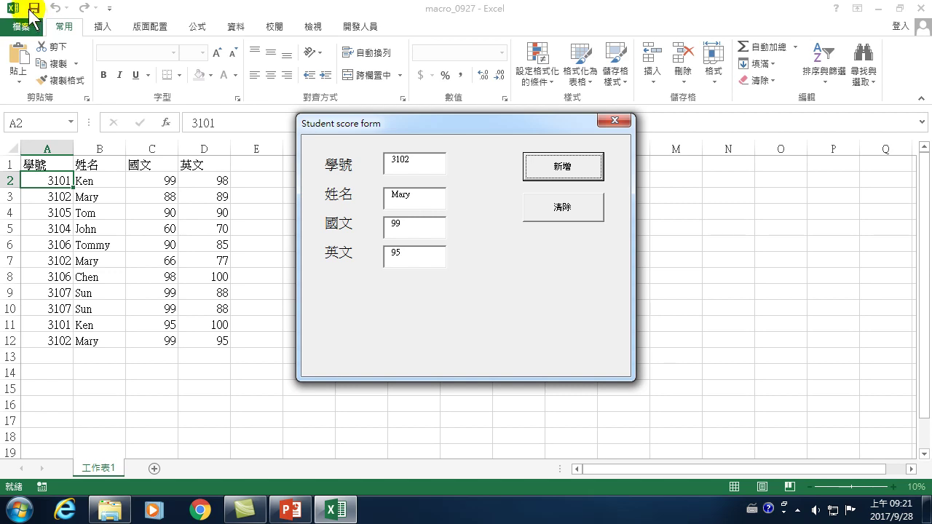
Close the Student score form, save the workbook past the personal-information warning, and exit Excel
{"action": "left_click", "coordinate": [615, 121]}
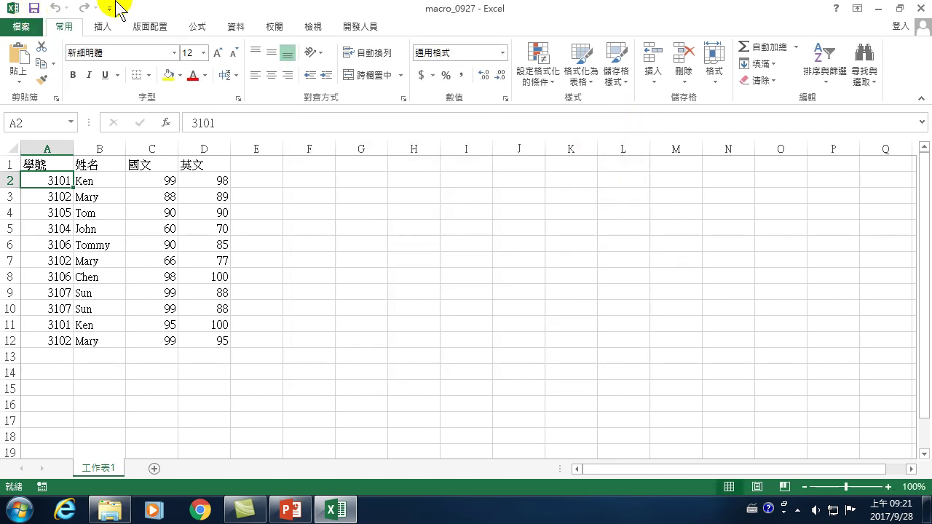
{"action": "left_click", "coordinate": [34, 9]}
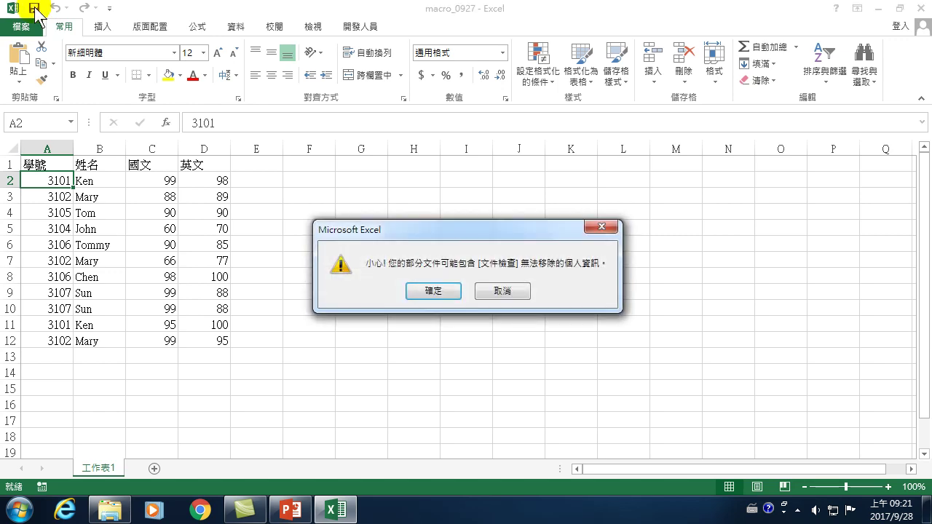
{"action": "left_click", "coordinate": [433, 290]}
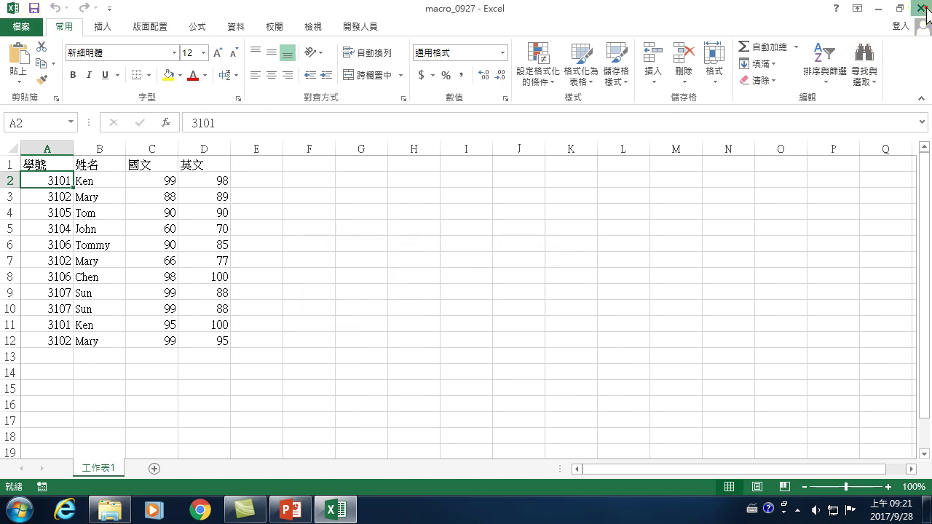
{"action": "left_click", "coordinate": [922, 9]}
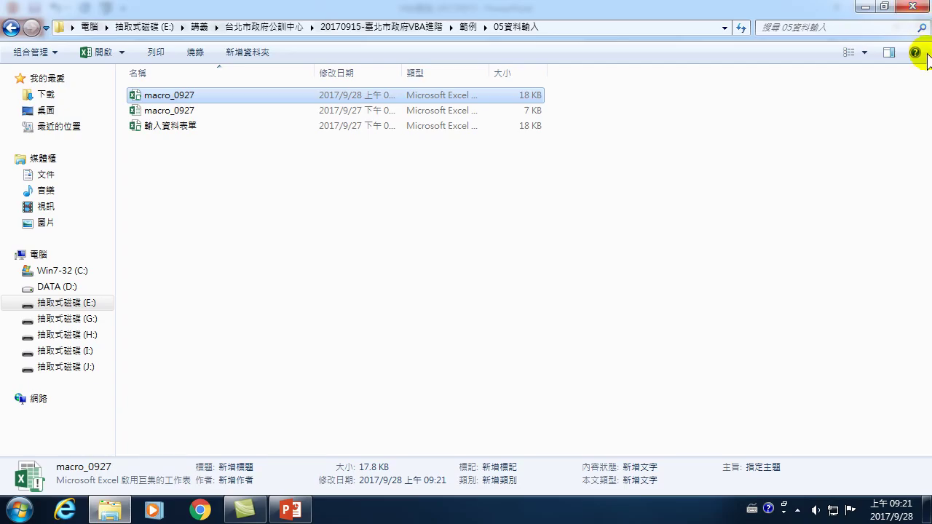